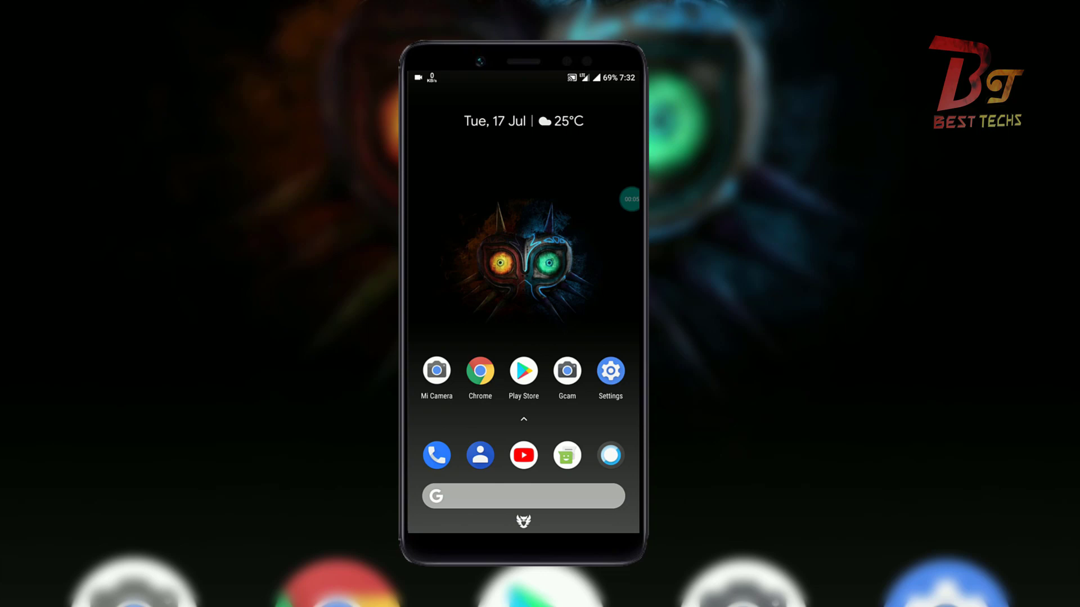
# - Open Settings, return home, pull down the notification shade, then reopen Settings
pyautogui.click(610, 370)
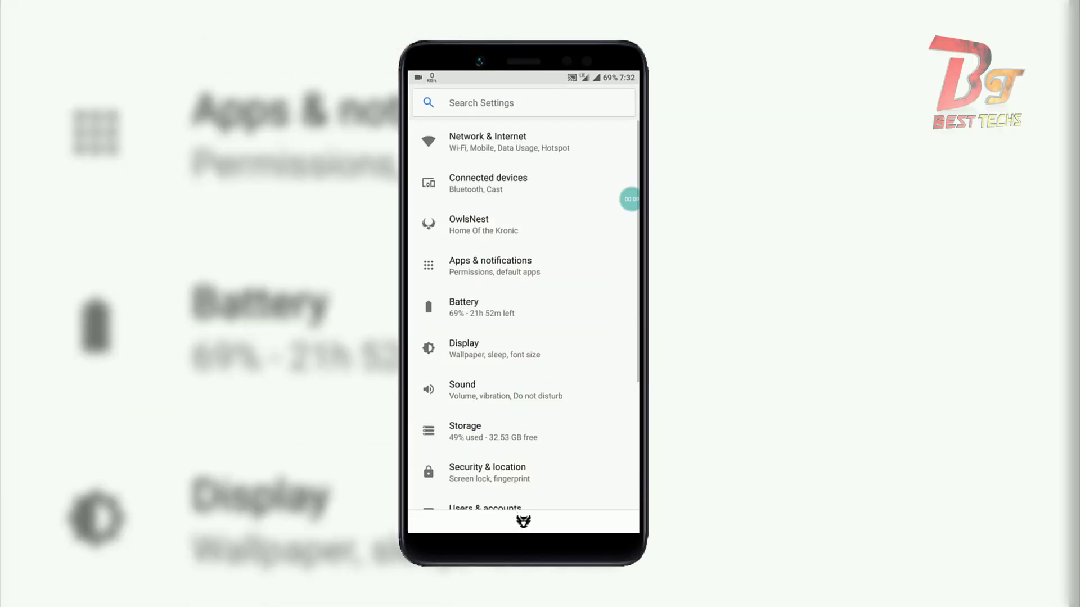
pyautogui.click(523, 521)
pyautogui.moveTo(523, 77)
pyautogui.mouseDown()
pyautogui.moveTo(523, 507)
pyautogui.moveTo(523, 101)
pyautogui.mouseUp()
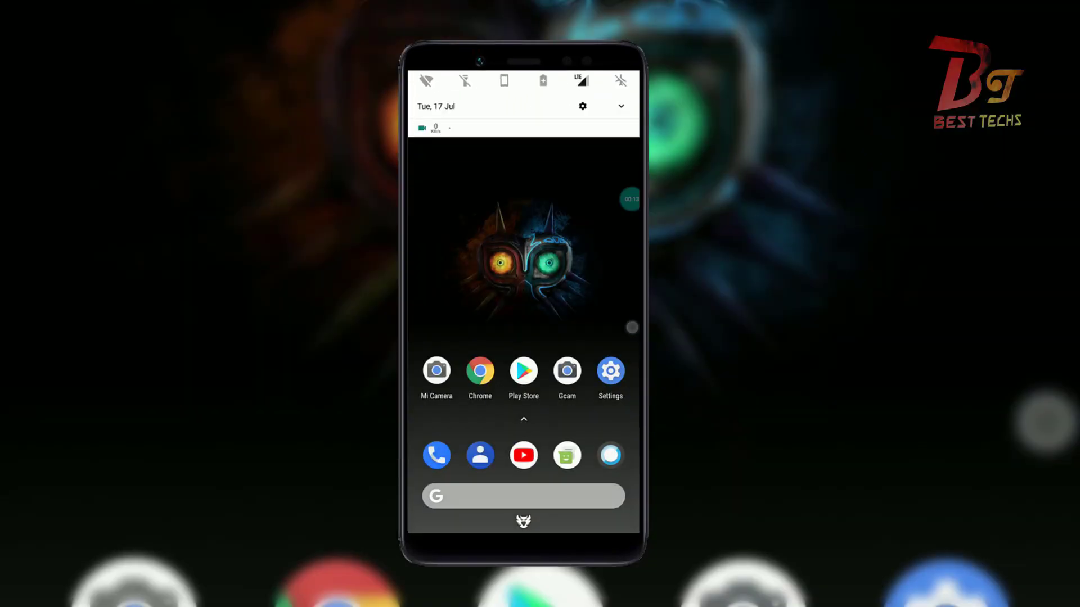
pyautogui.click(611, 371)
pyautogui.scroll(-5, 524, 338)
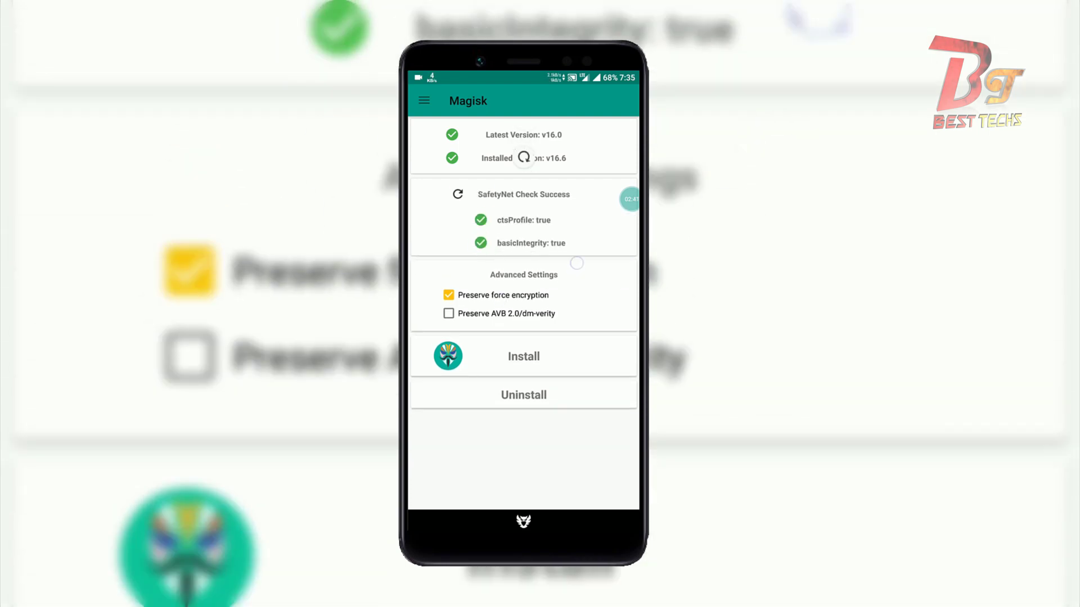
# - Choose Magisk Hide from the Magisk Manager section menu
pyautogui.click(424, 101)
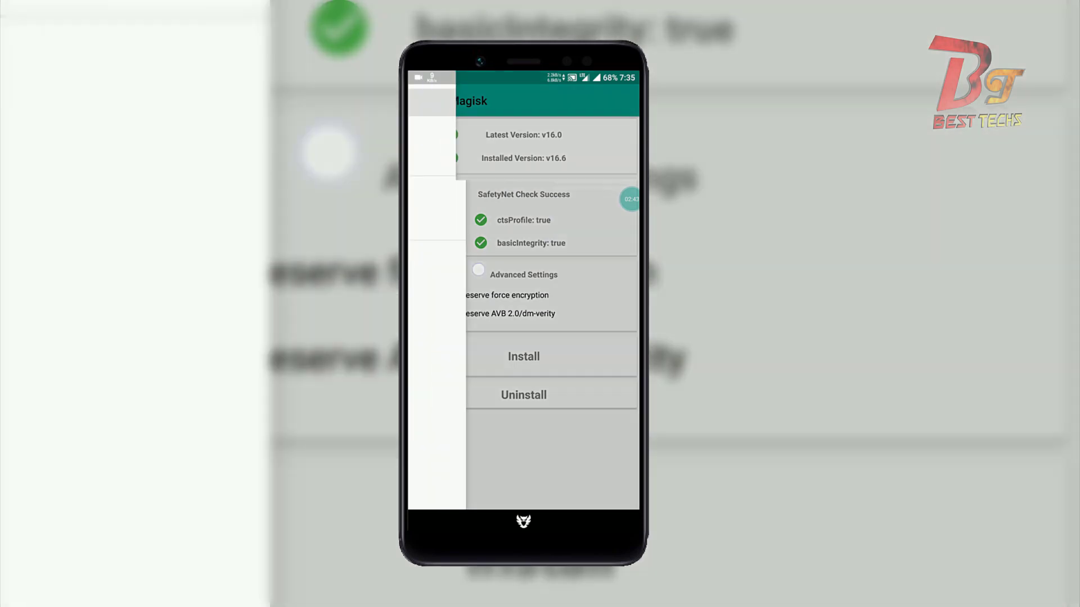
pyautogui.click(458, 155)
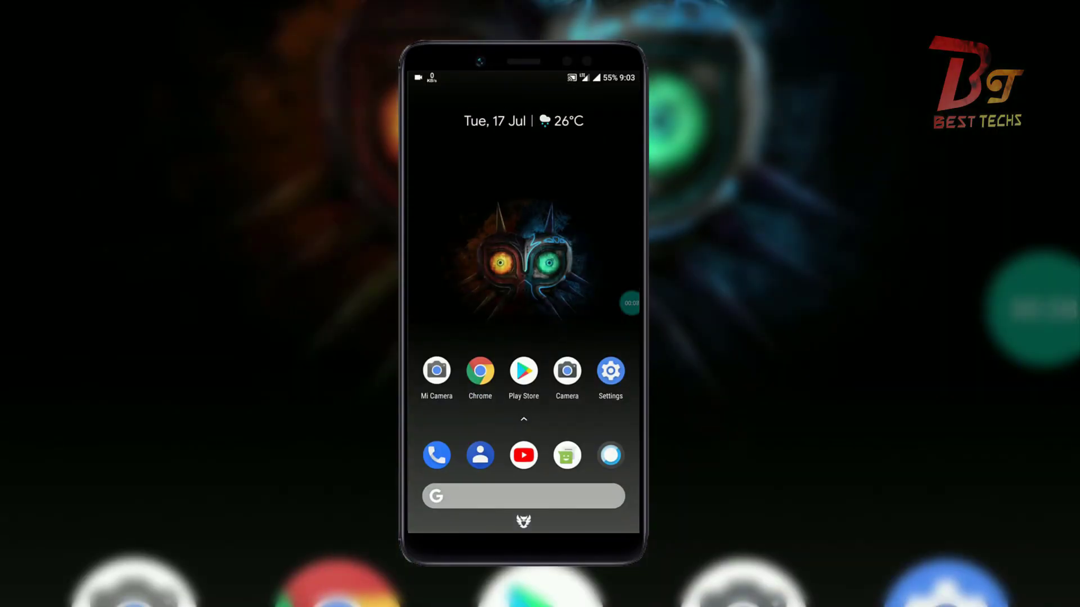
# - Launch Google Camera, switch to Portrait mode and photograph the robot toy
pyautogui.click(567, 370)
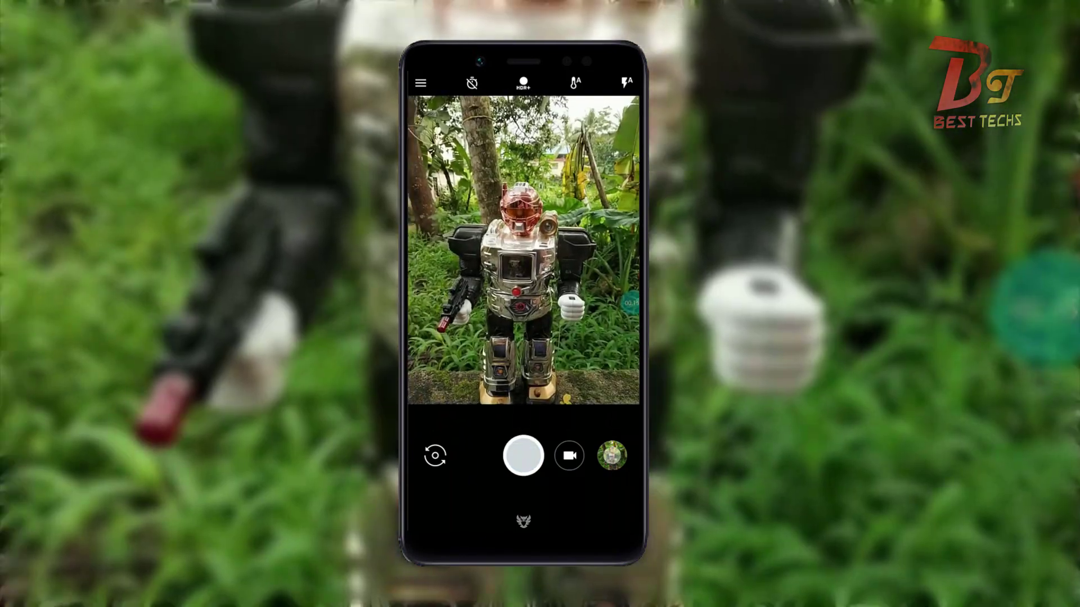
pyautogui.click(430, 79)
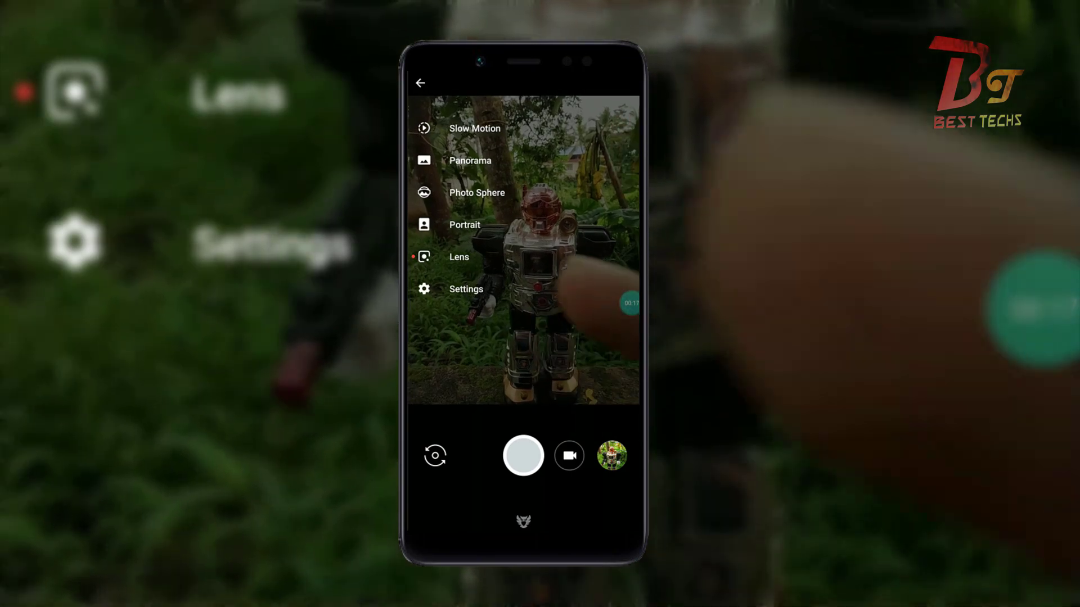
pyautogui.click(456, 222)
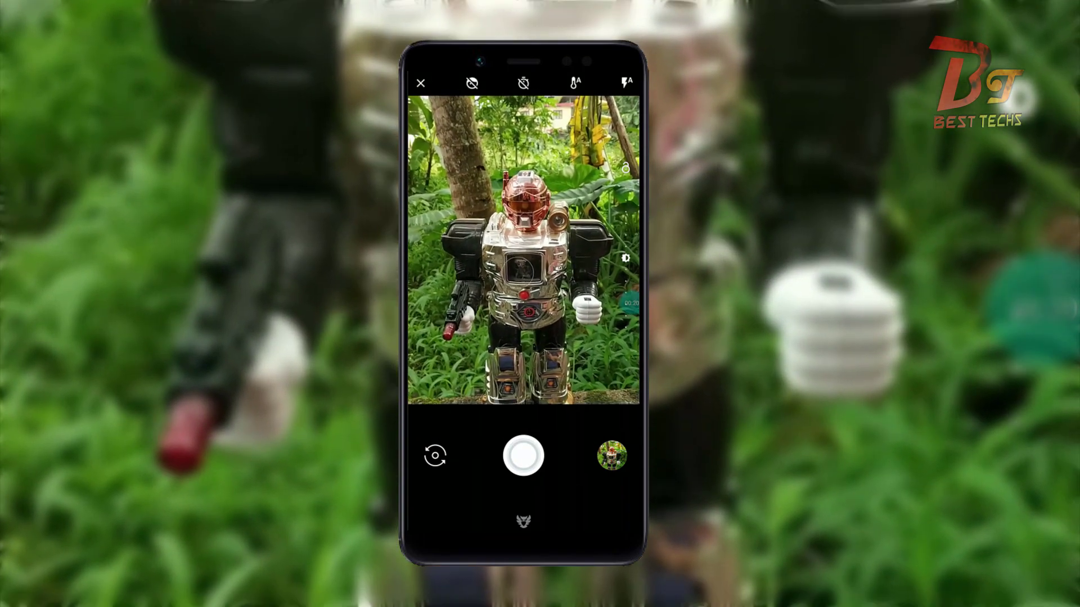
pyautogui.click(523, 455)
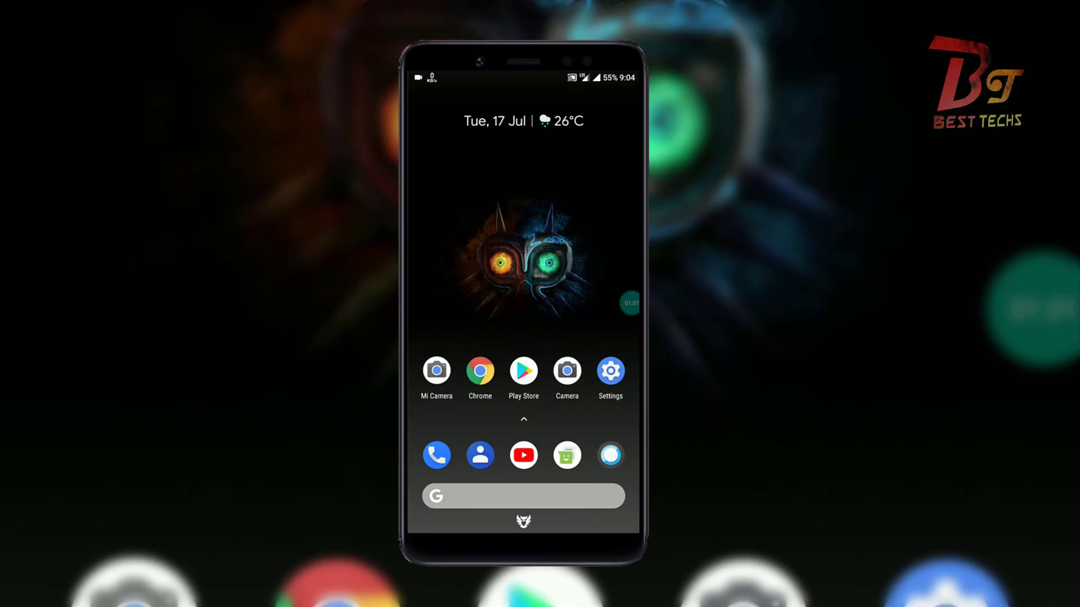
# - Launch the Mi Camera app from the home screen
pyautogui.click(449, 357)
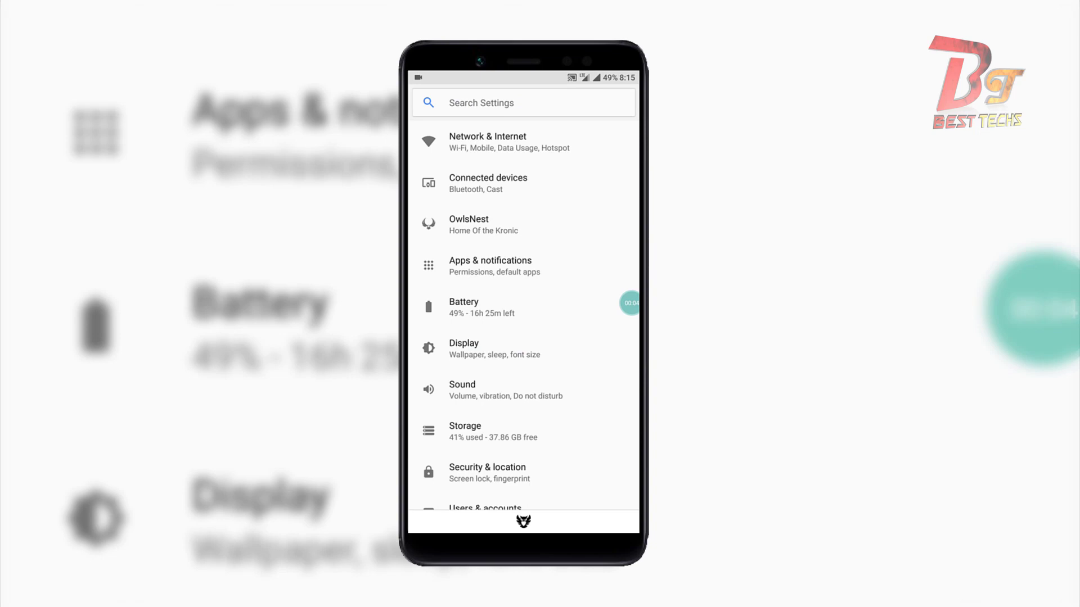
# - View the advanced battery usage breakdown, then return to the main Battery page
pyautogui.click(506, 307)
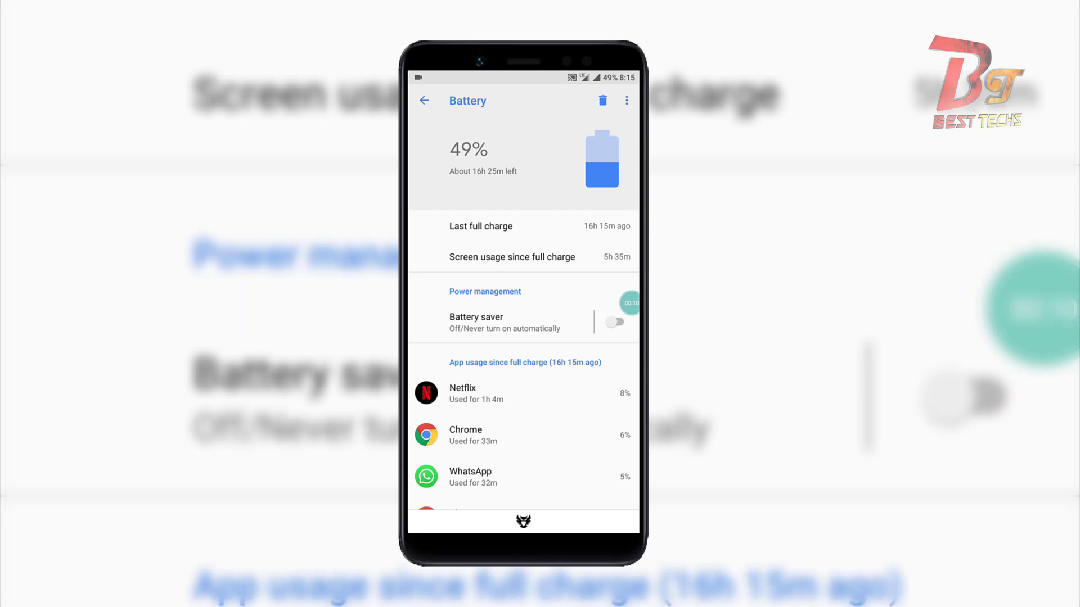
pyautogui.click(507, 160)
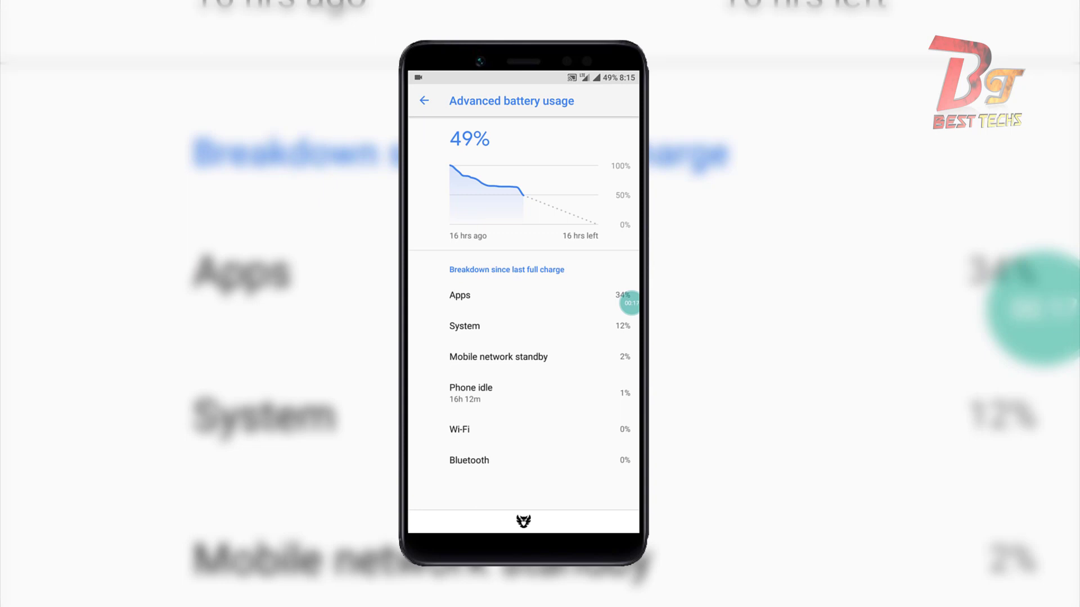
pyautogui.press('Escape')
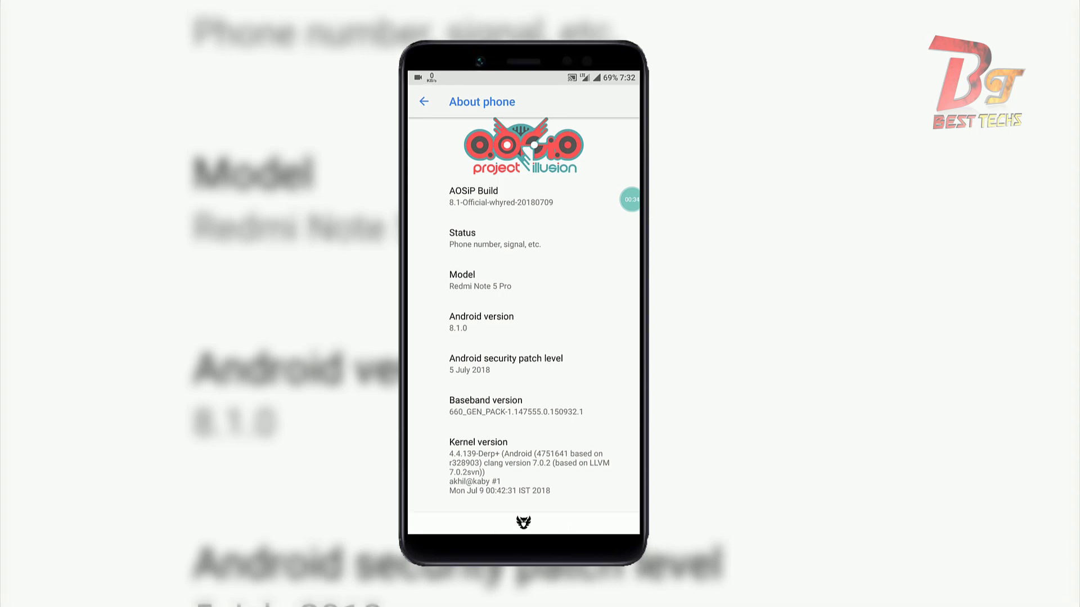
# - Return home, reopen Settings and go to OwlsNest's Statusbar options
pyautogui.press('Escape')
pyautogui.press('Home')
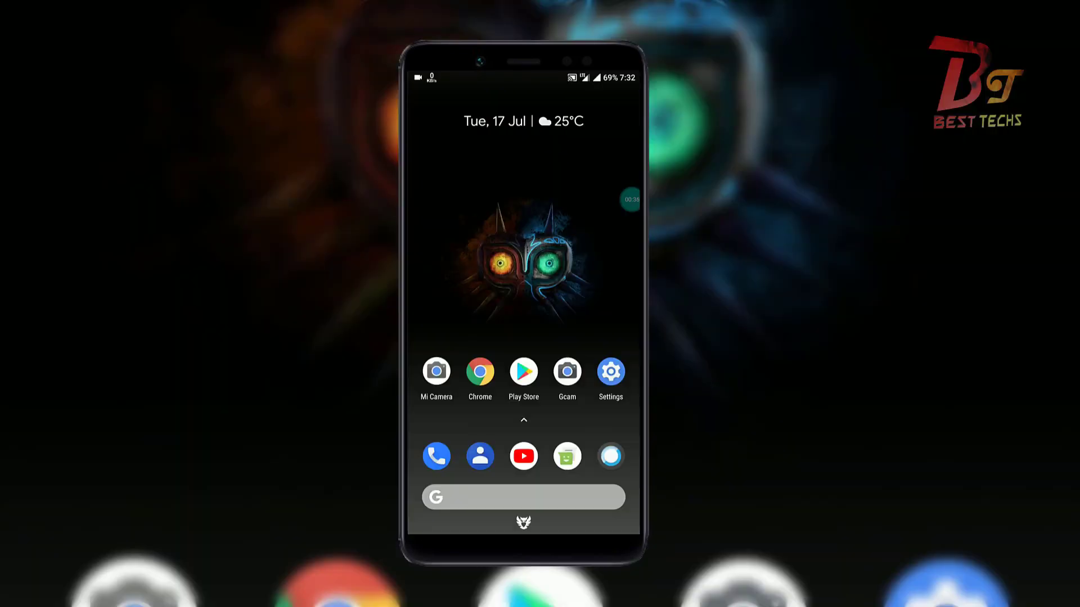
pyautogui.click(611, 371)
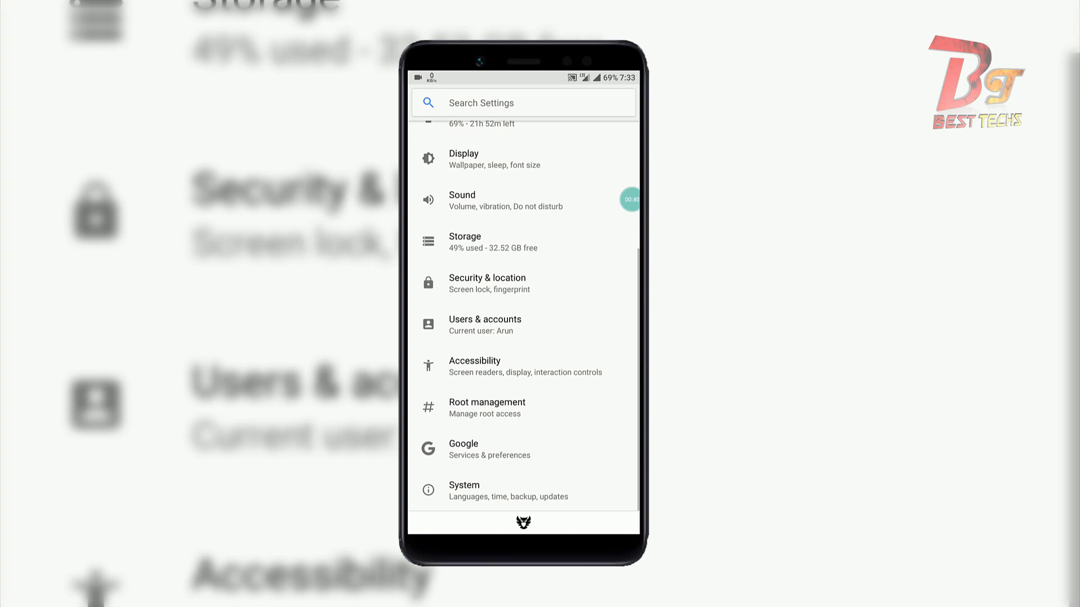
pyautogui.scroll(5, 523, 305)
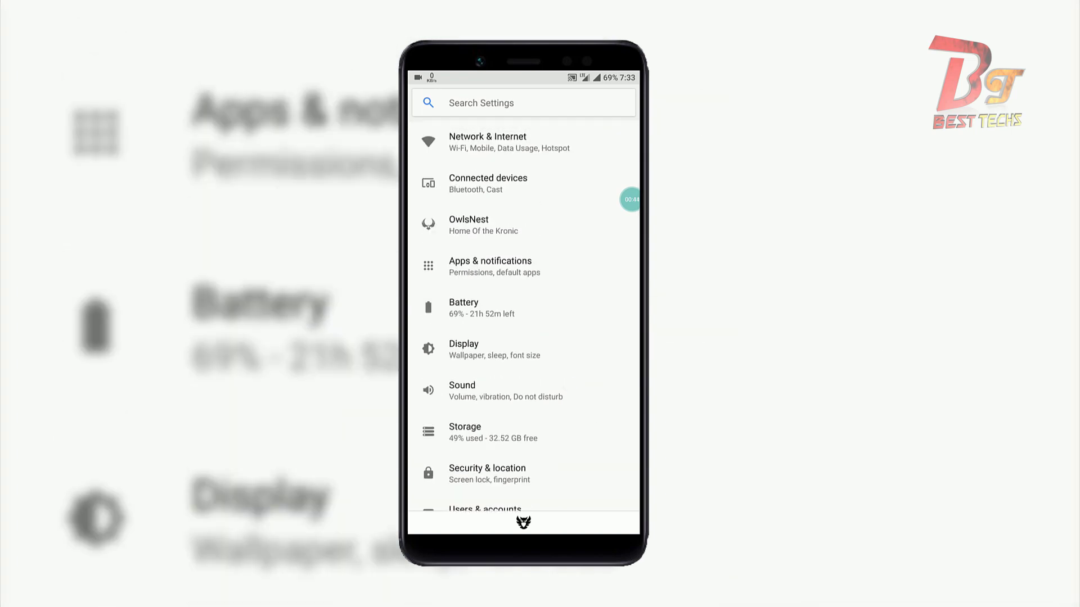
pyautogui.click(545, 223)
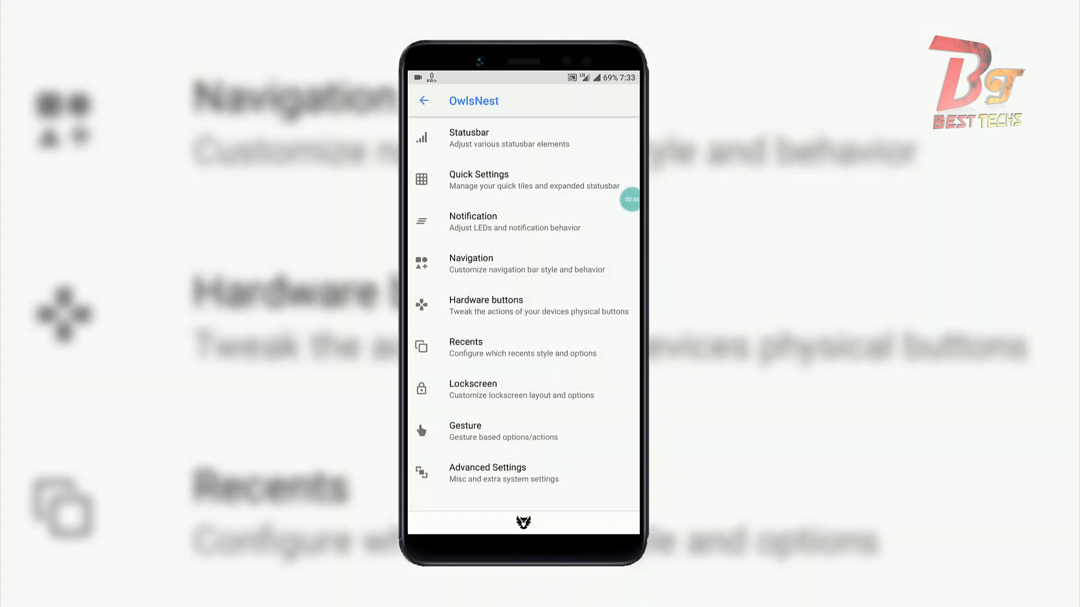
pyautogui.click(469, 135)
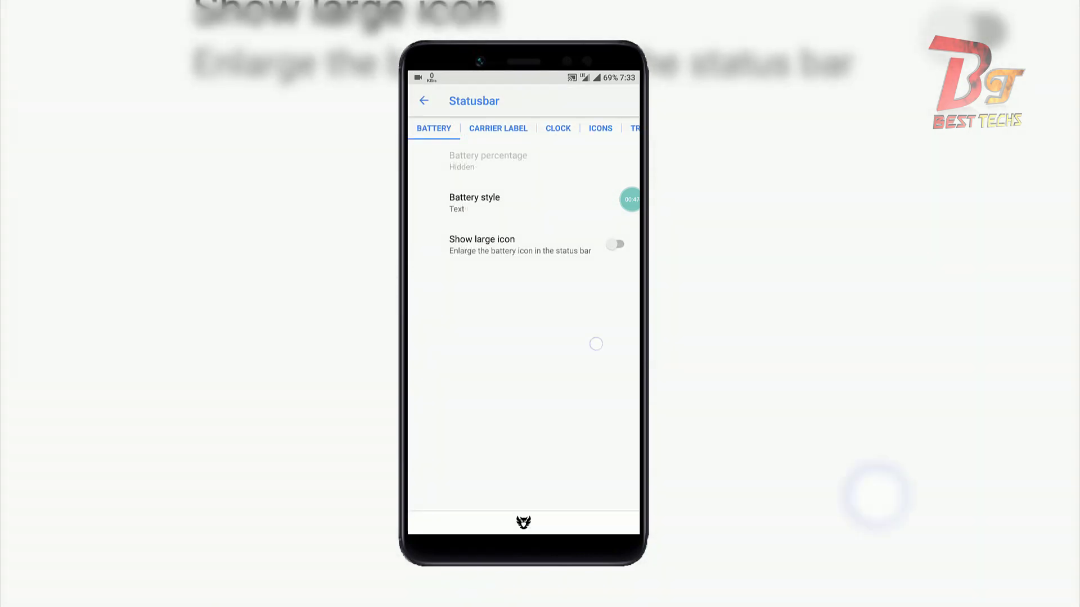